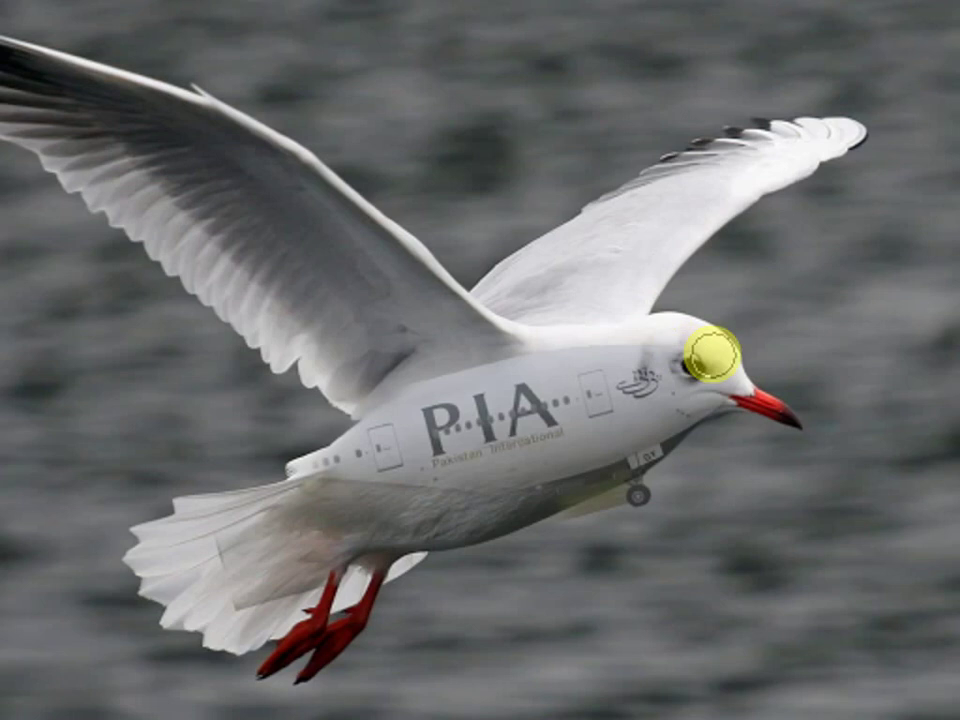
Step: Erase the airplane overlay from the gull's eye and head, and reduce the opacity of Layer 1
drag(689, 354, 673, 323)
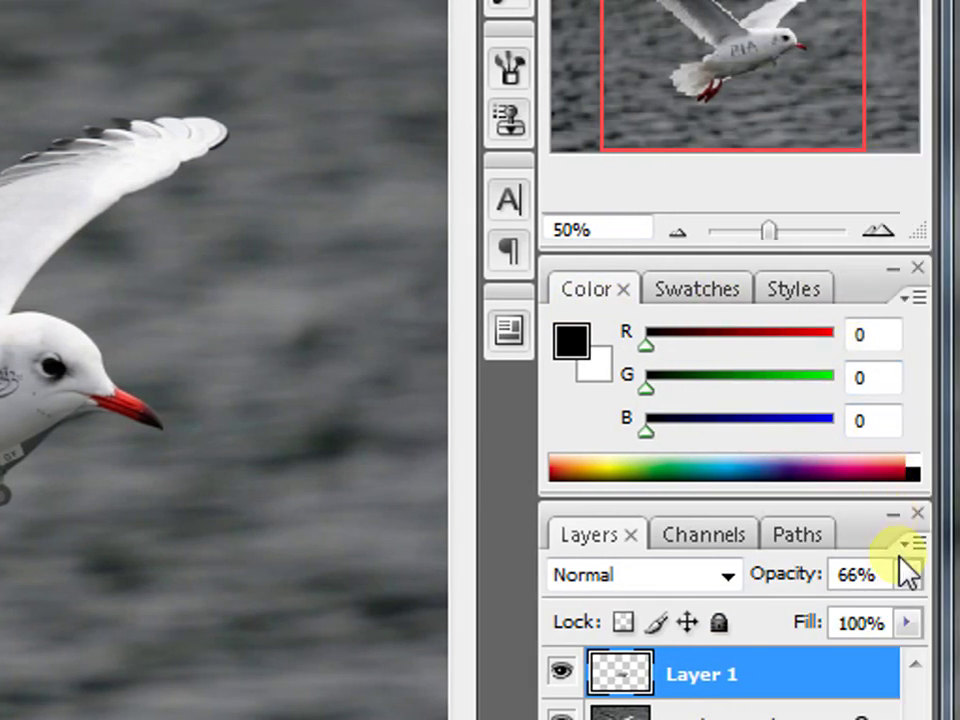
click(908, 574)
drag(857, 601, 821, 609)
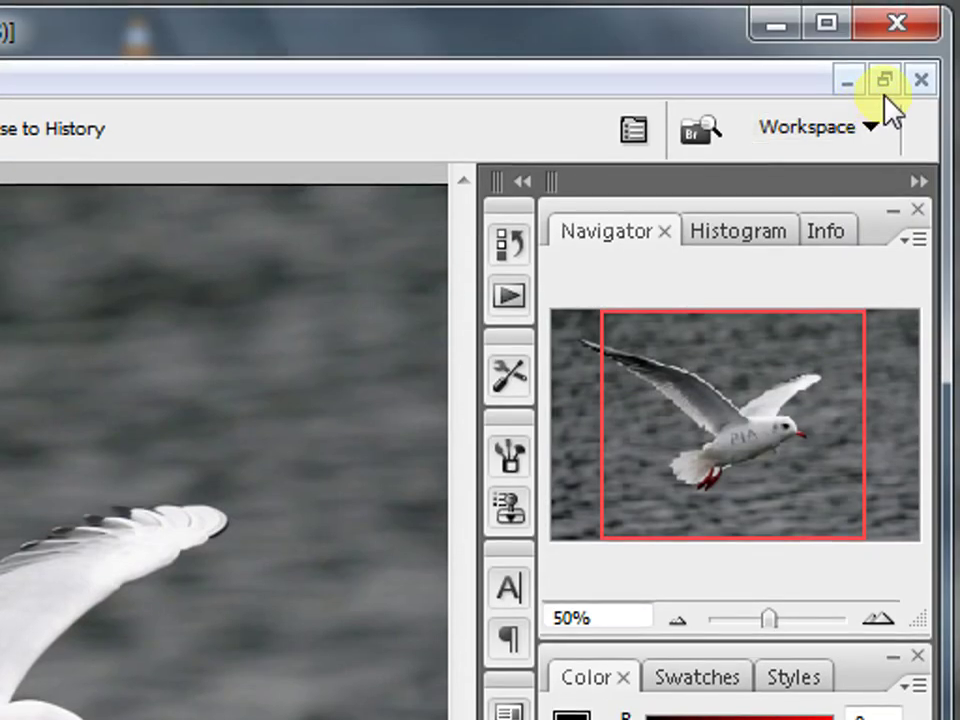
Step: Bring up the Airbus A330 image and select the engine beneath its far wing with the Quick Selection tool
click(885, 80)
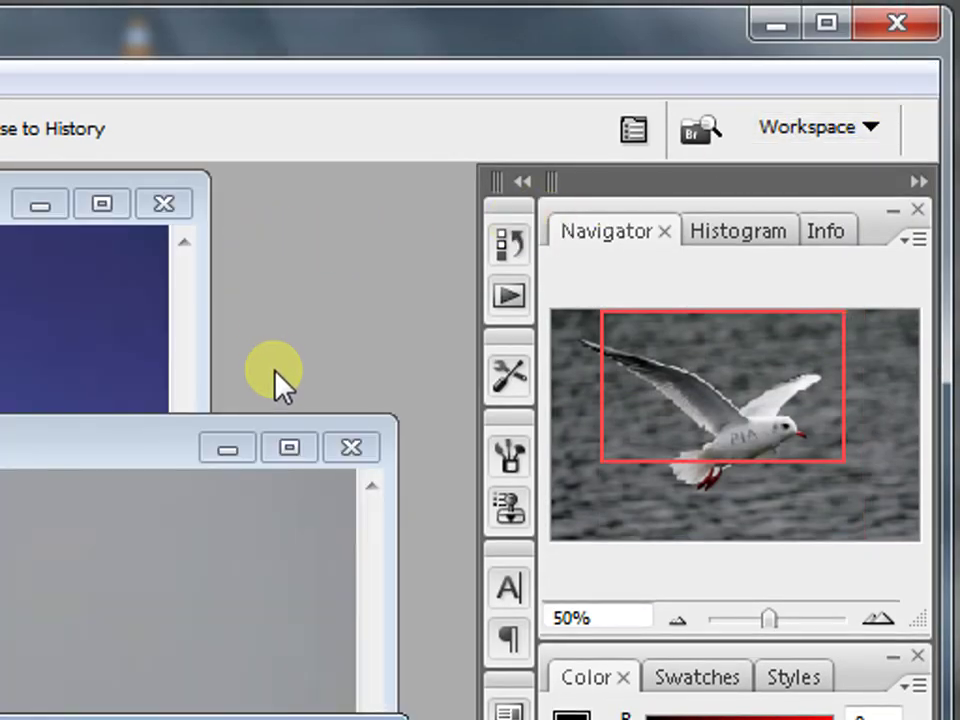
click(228, 447)
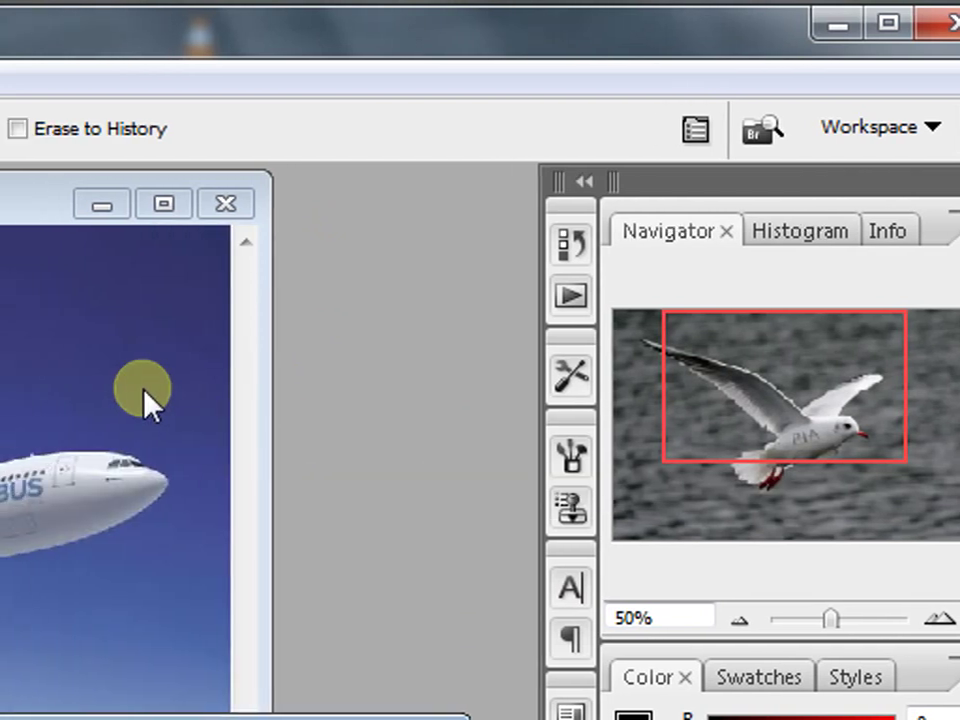
click(163, 206)
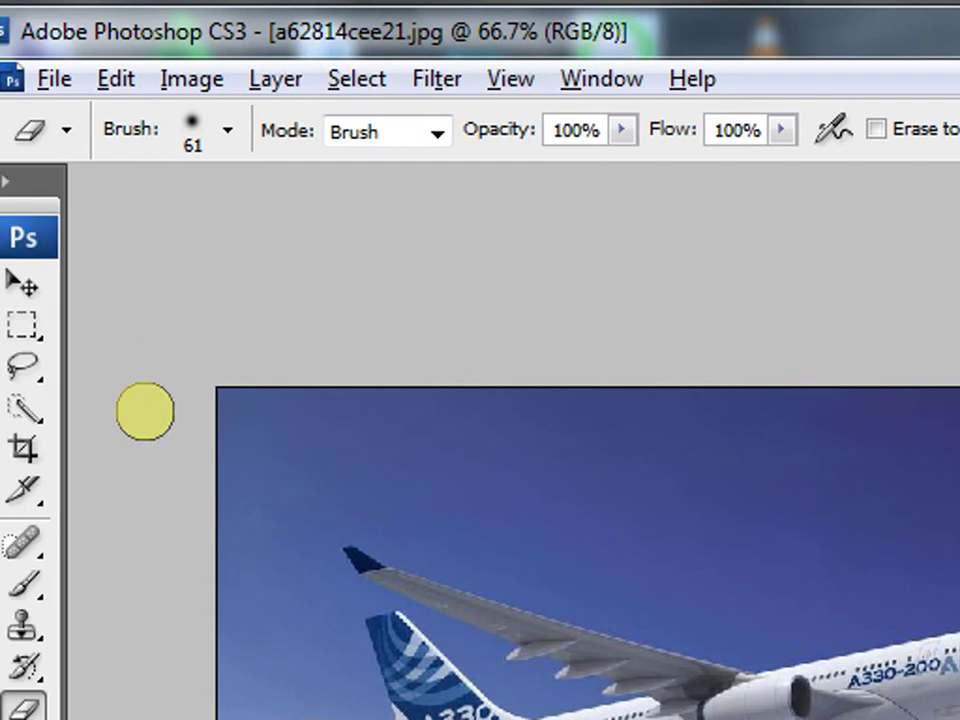
click(23, 407)
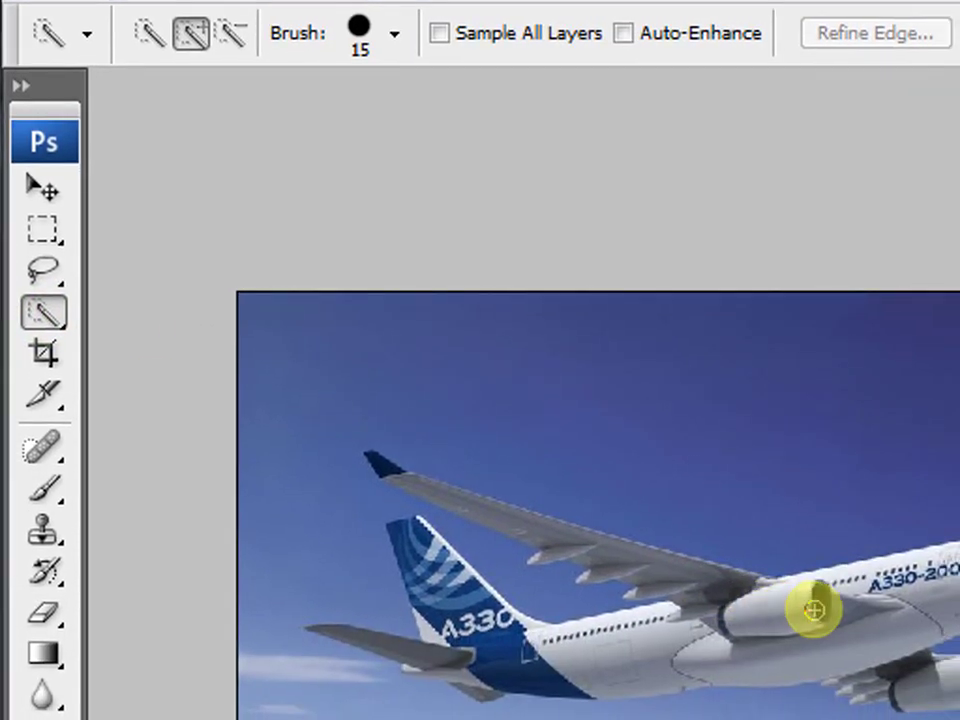
mouse_move(813, 609)
mouse_down()
mouse_move(783, 623)
mouse_move(737, 618)
mouse_move(743, 610)
mouse_up()
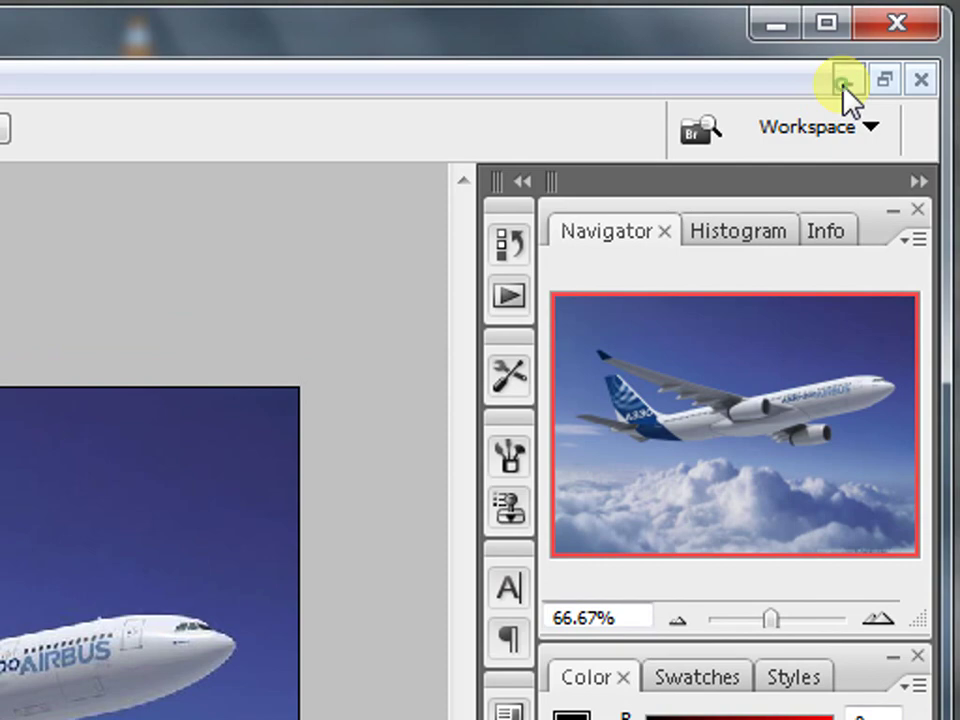
Step: Paste the copied engine into the gull image and move it onto the larger, dark-tipped wing
click(842, 82)
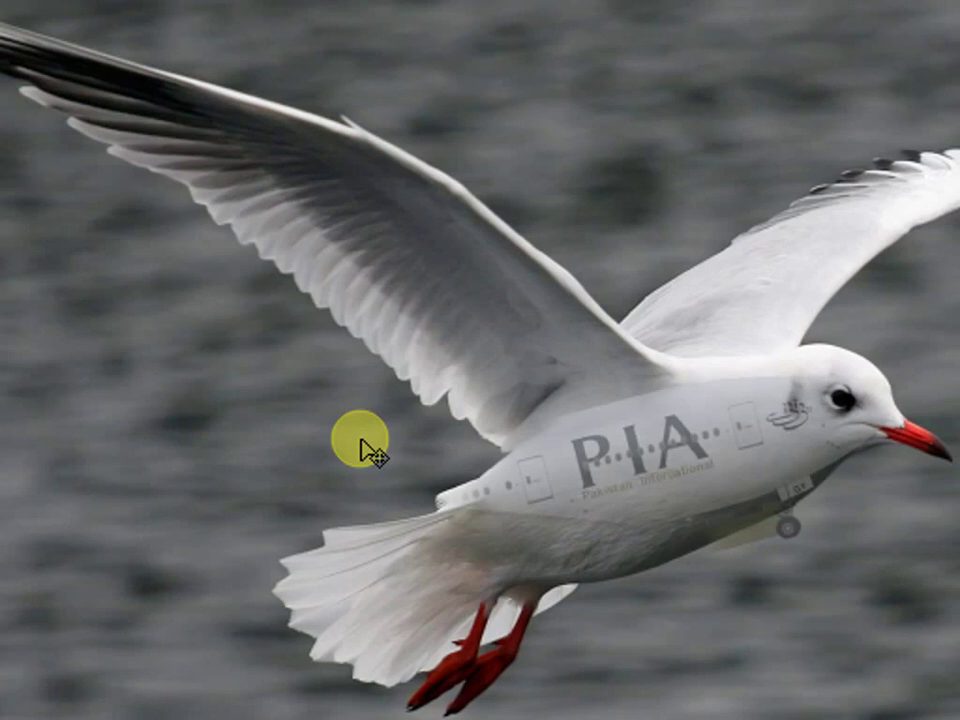
key(ctrl+v)
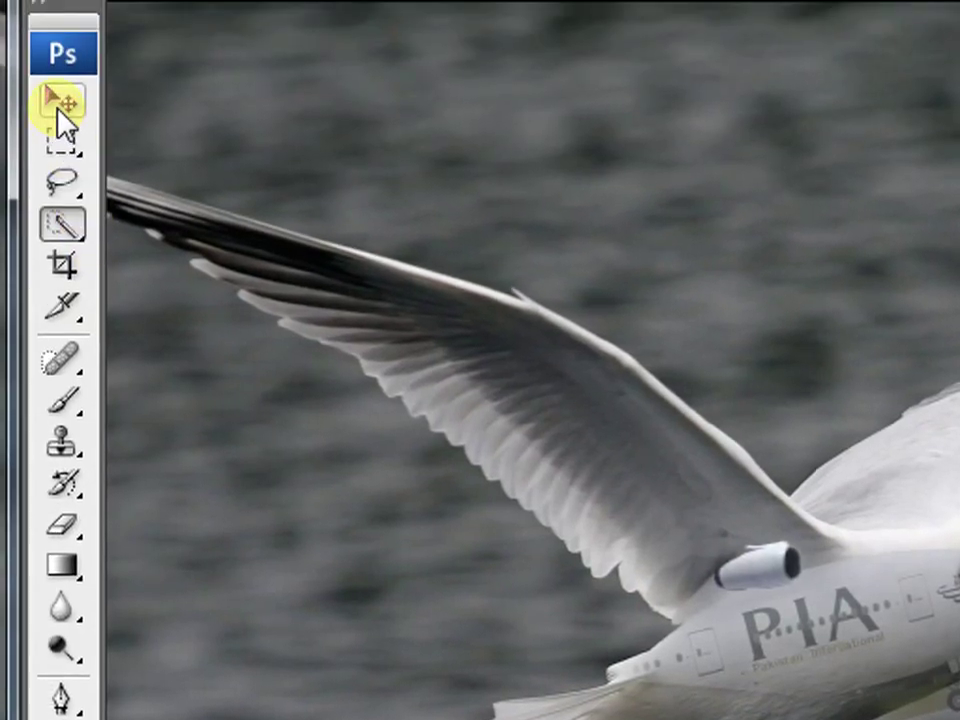
click(58, 104)
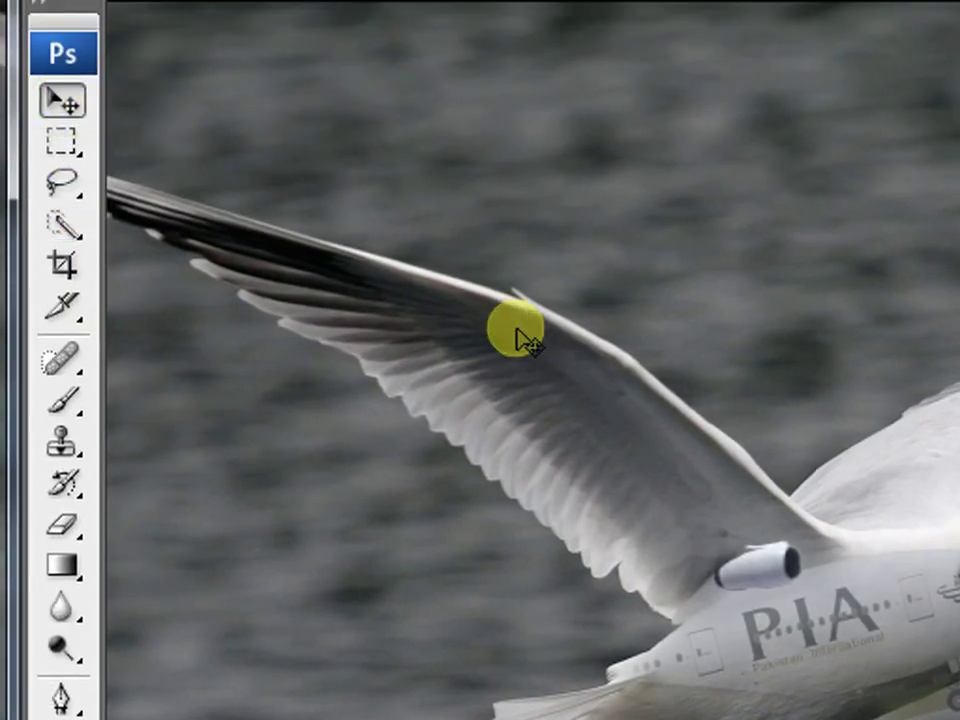
drag(745, 565, 643, 421)
Step: Flip the pasted engine vertically and enlarge it with Free Transform so it sits beneath the wing's leading edge
key(ctrl+t)
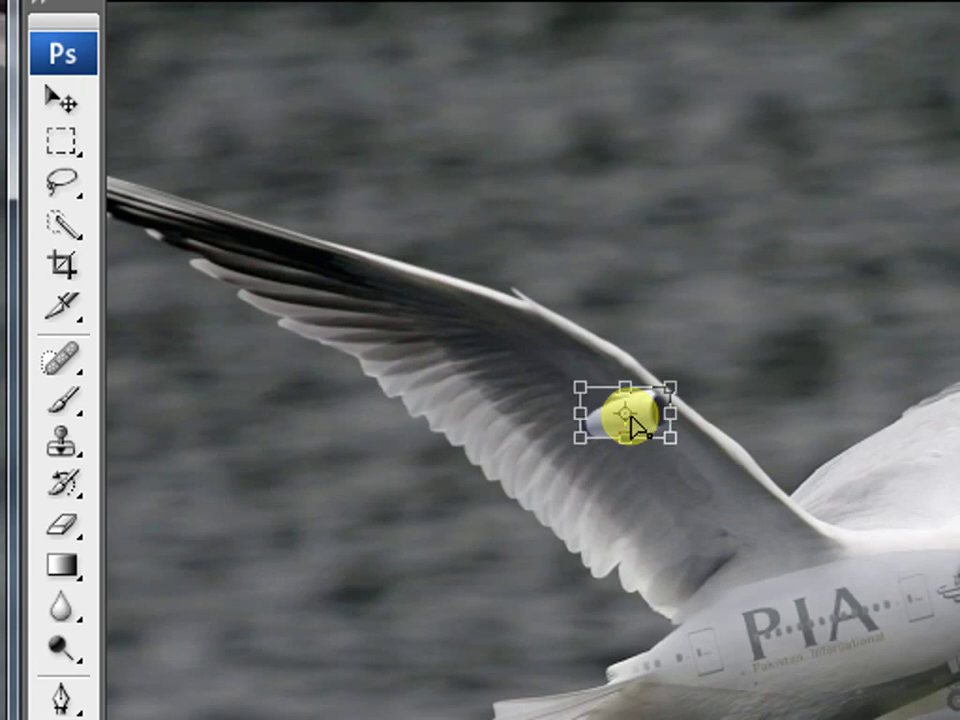
drag(669, 439, 689, 63)
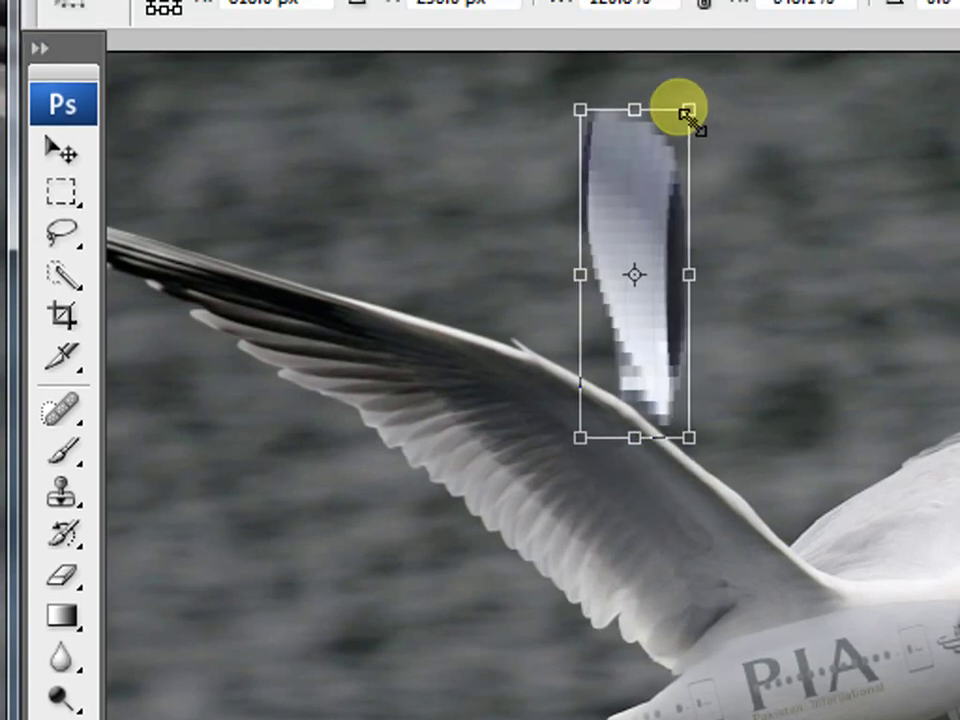
drag(656, 103, 645, 383)
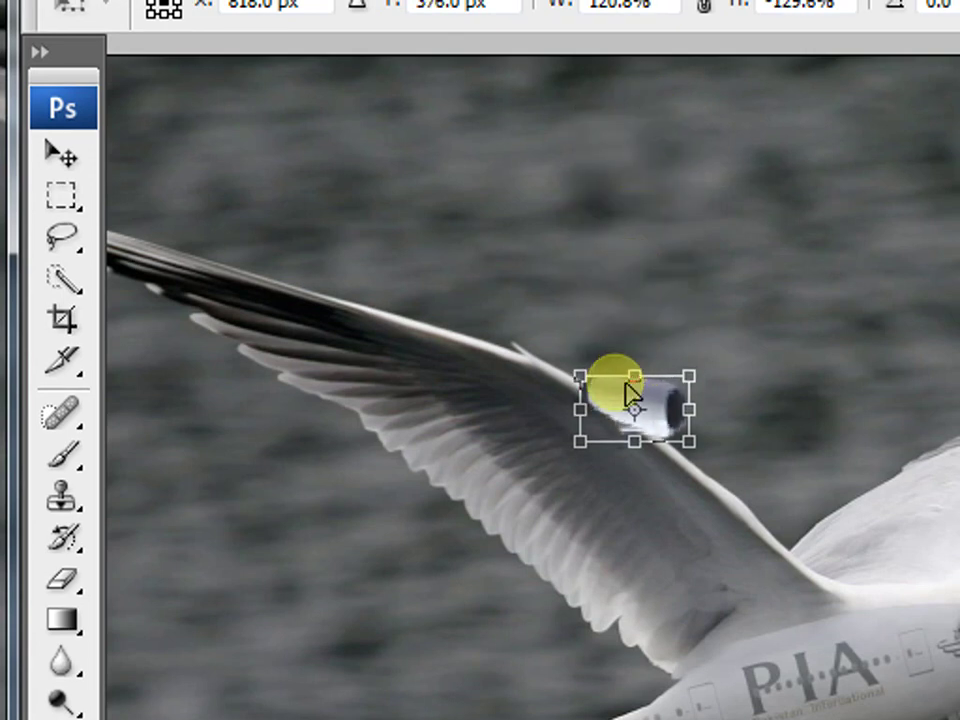
drag(581, 377, 573, 457)
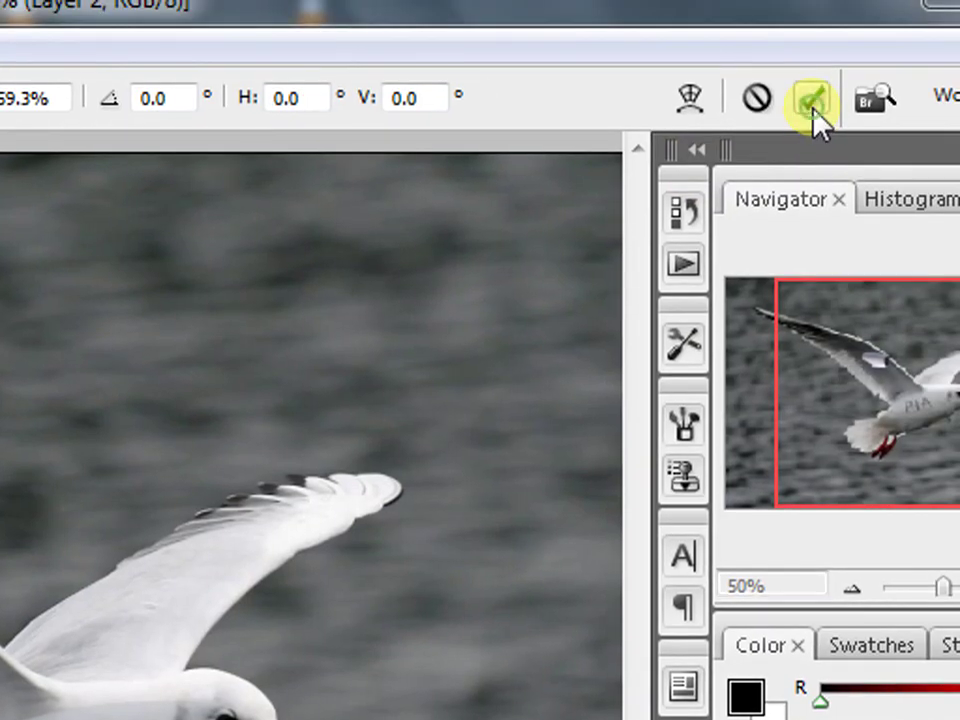
click(813, 66)
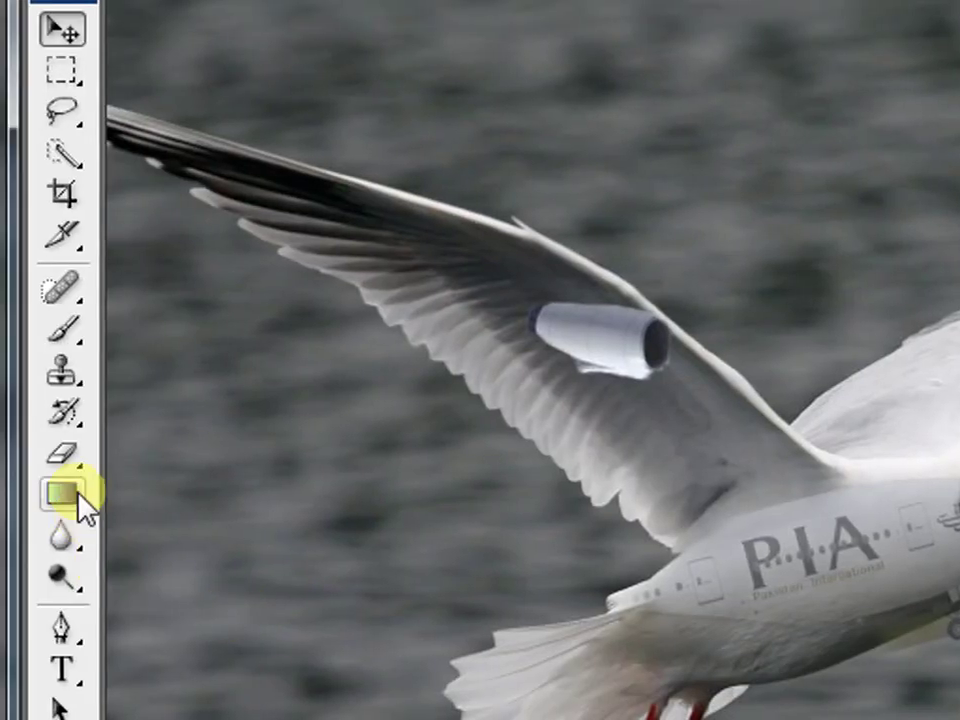
Step: Erase the rough edges around the first engine and lower the opacity of Layer 2 to 77%
click(66, 462)
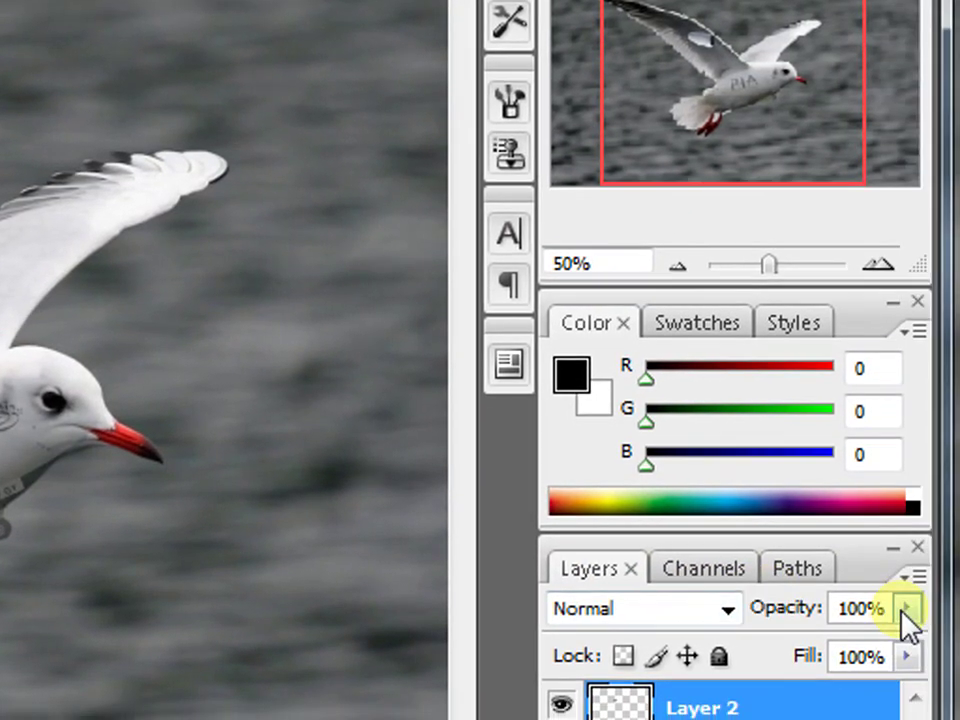
click(958, 625)
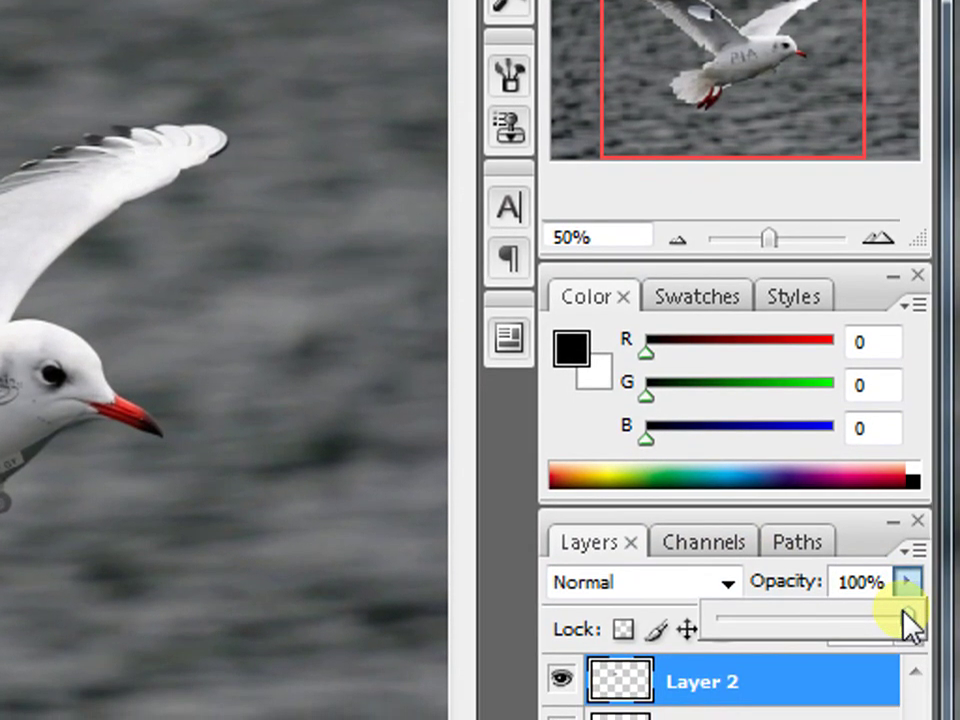
drag(910, 625, 873, 627)
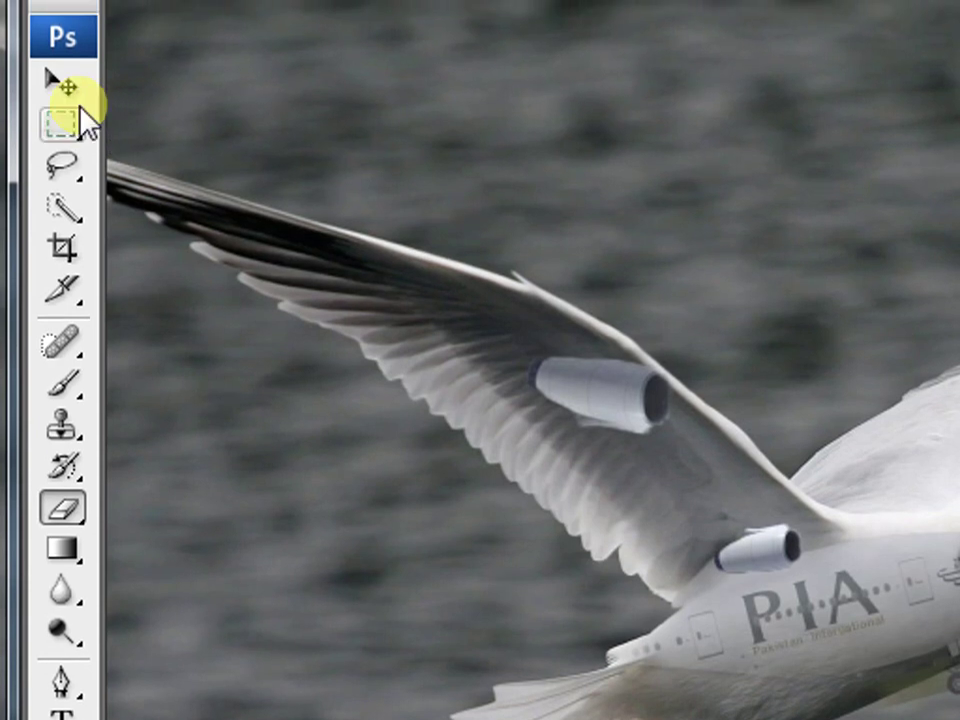
Step: Move the second pasted engine onto the gull's other wing and lower the opacity of Layer 3
click(62, 33)
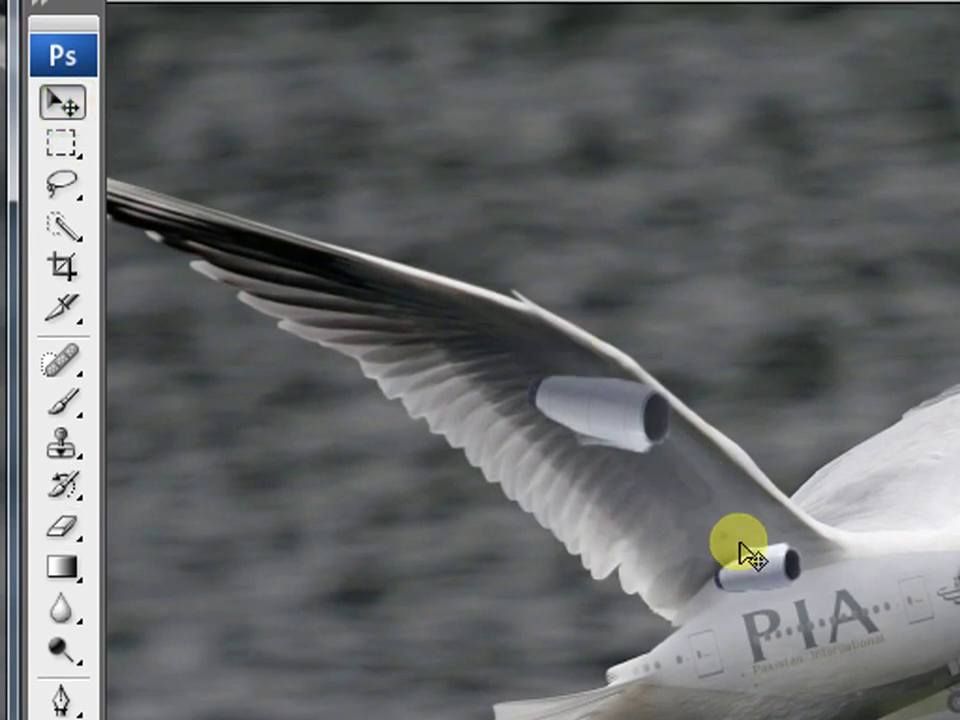
drag(754, 561, 959, 422)
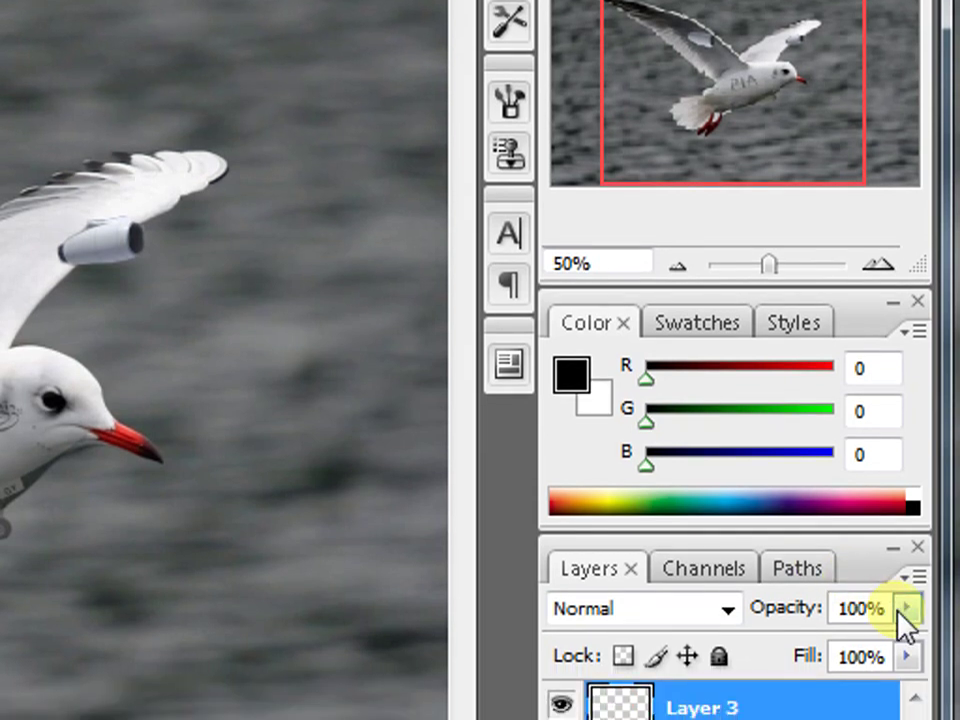
click(905, 608)
drag(906, 632, 843, 625)
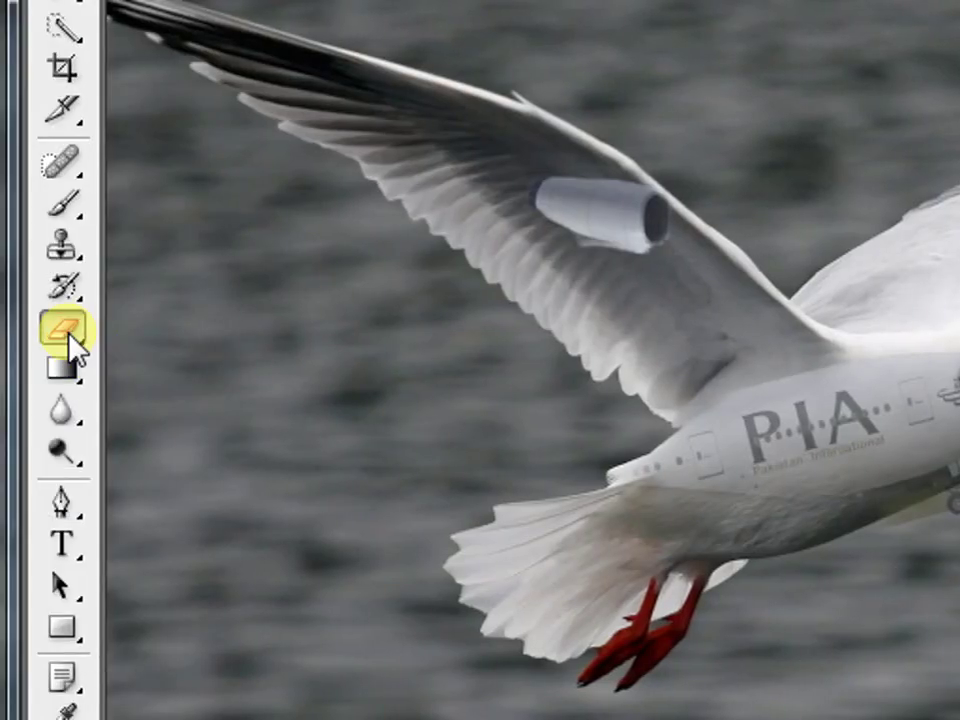
Step: Erase the part of the second engine that covers the wing, and make Layer 2 the active layer
click(69, 324)
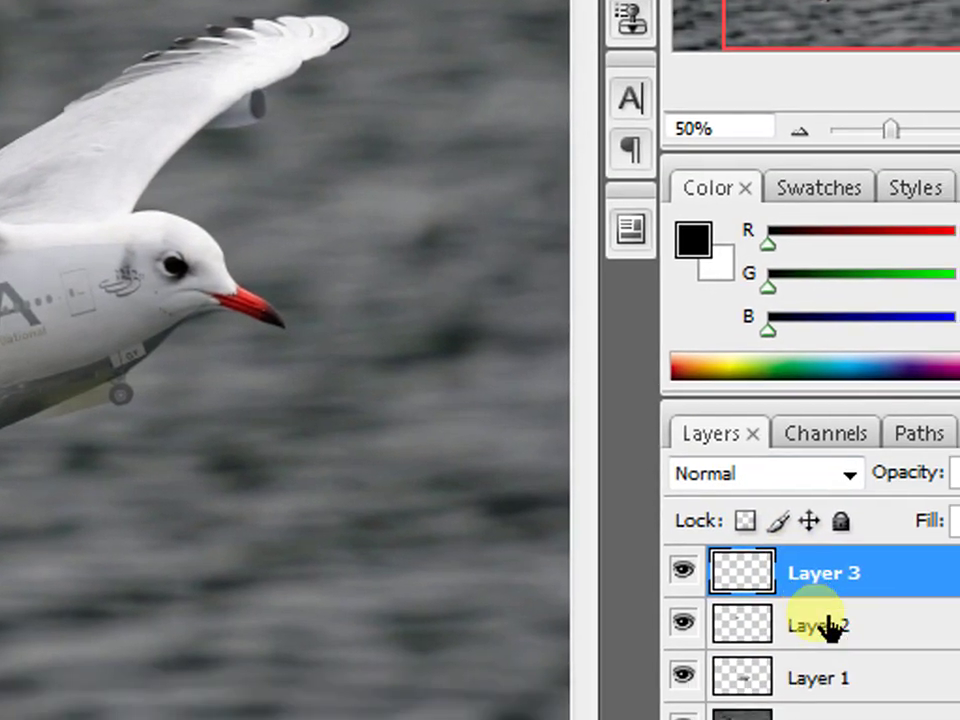
click(840, 681)
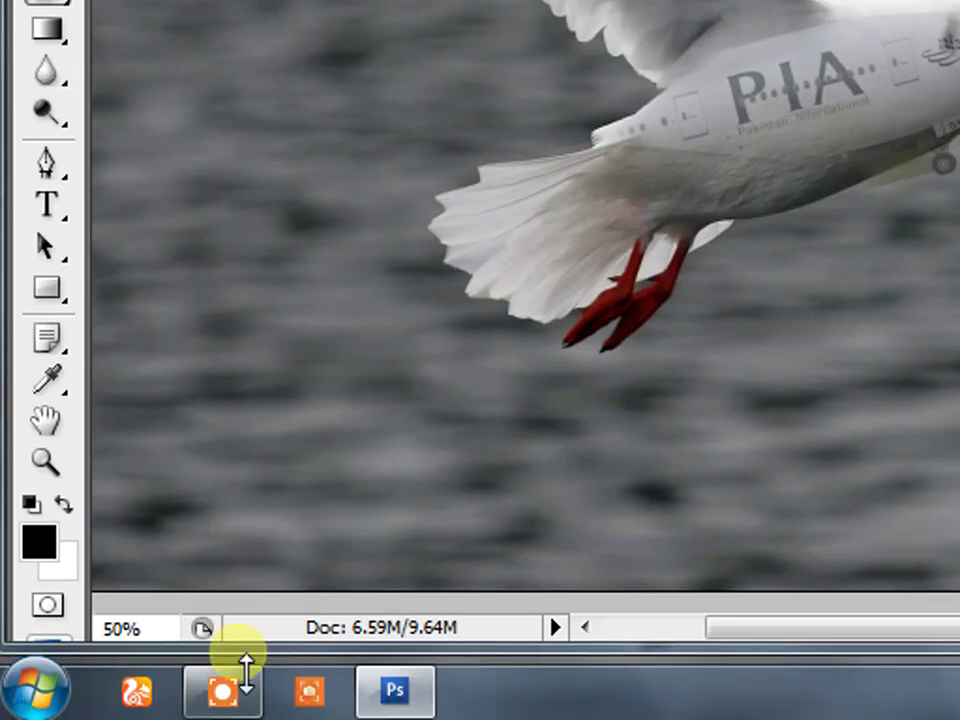
click(231, 692)
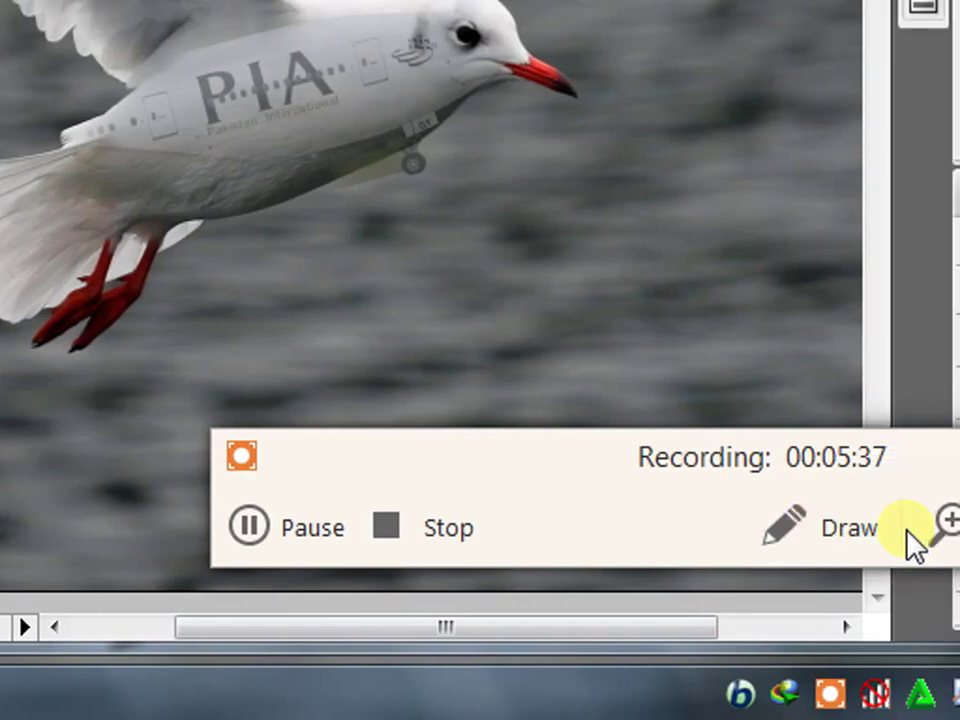
click(822, 536)
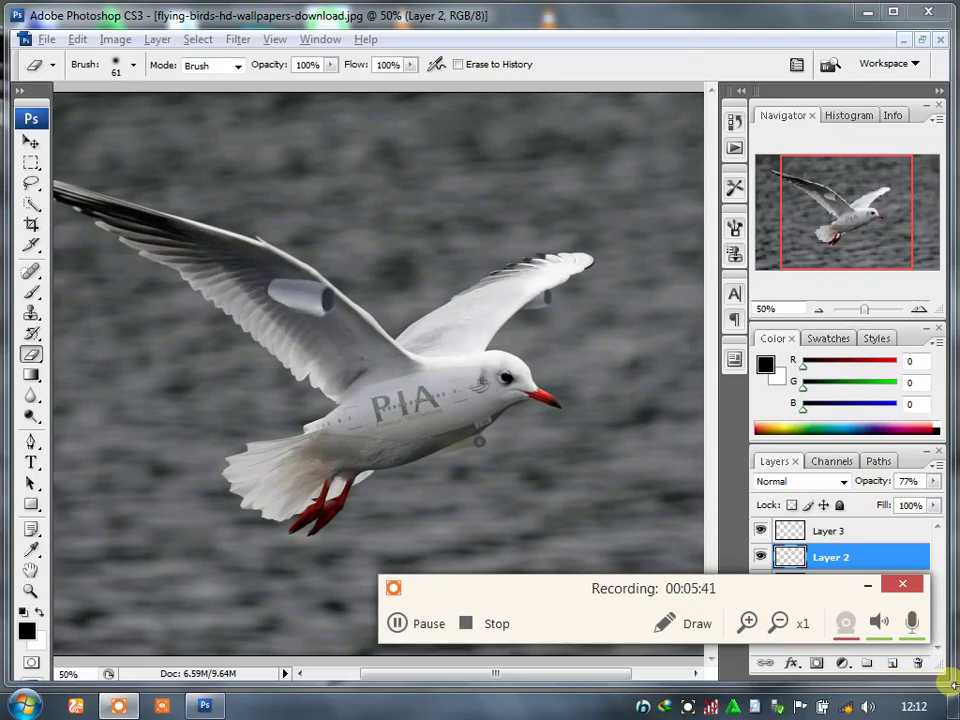
Step: Open the Save As dialog for the gull composite
click(47, 39)
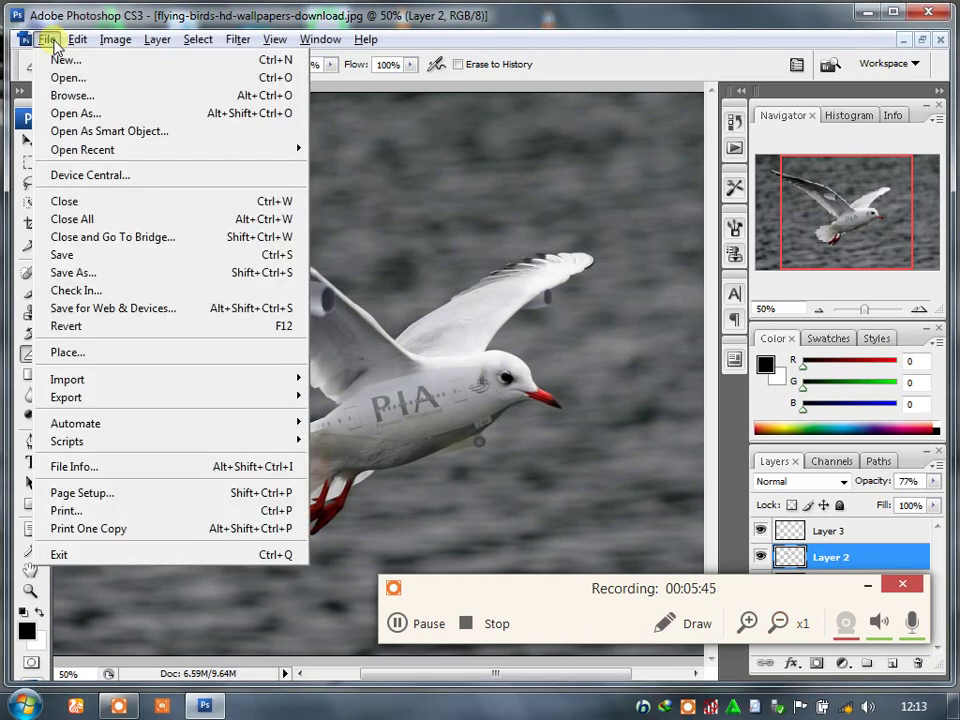
click(86, 274)
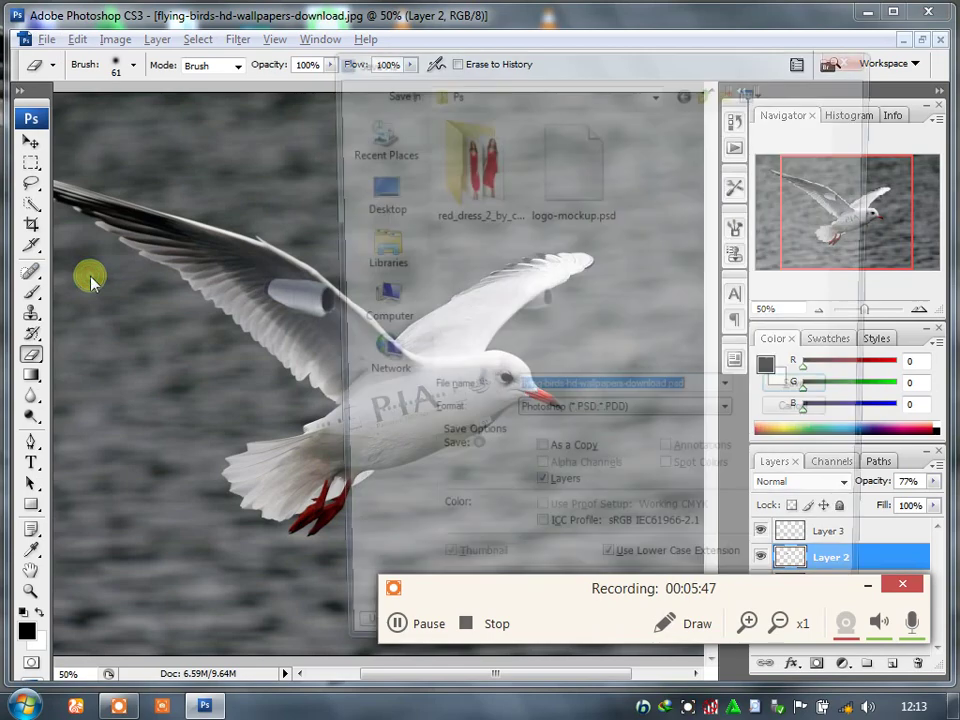